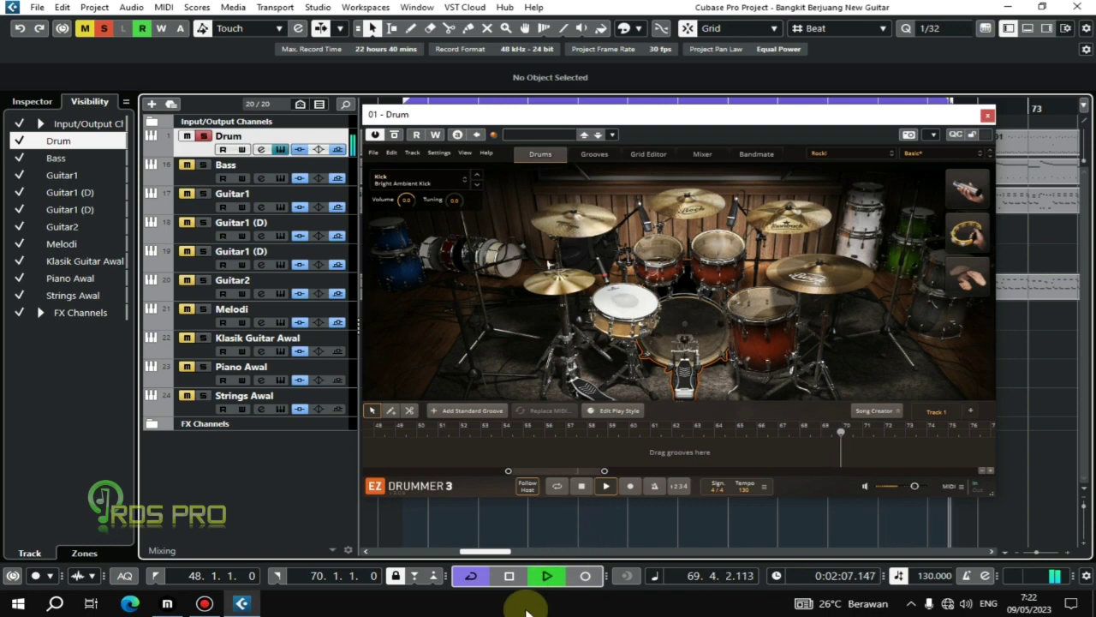
- Stop playback of the soloed drum part and close the Drum track's instrument window
{"action": "left_click", "coordinate": [509, 575]}
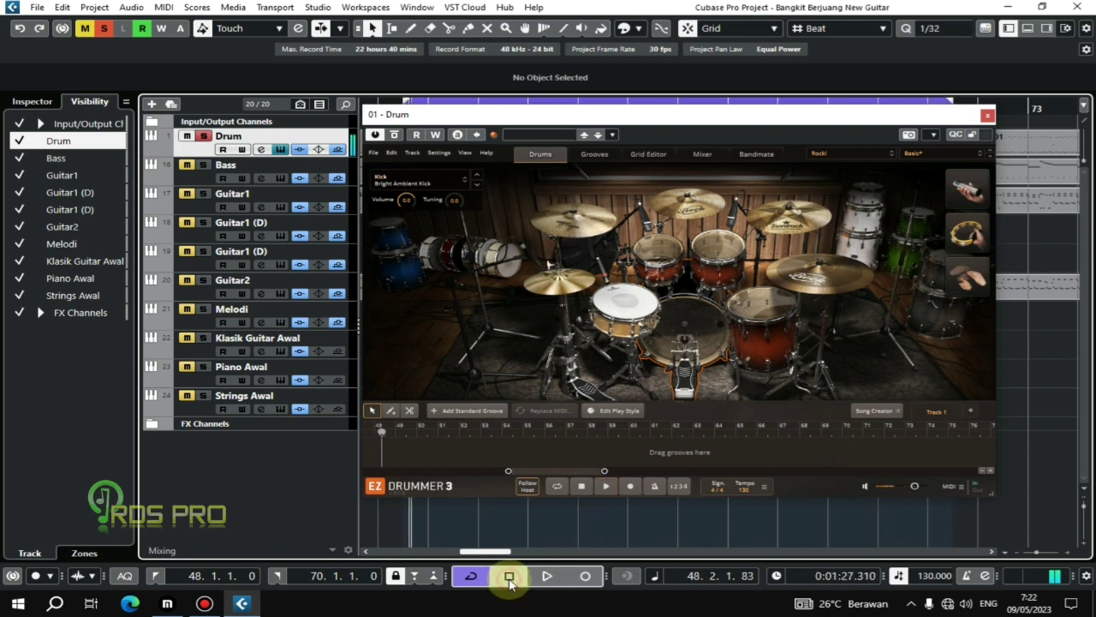
{"action": "left_click", "coordinate": [987, 114]}
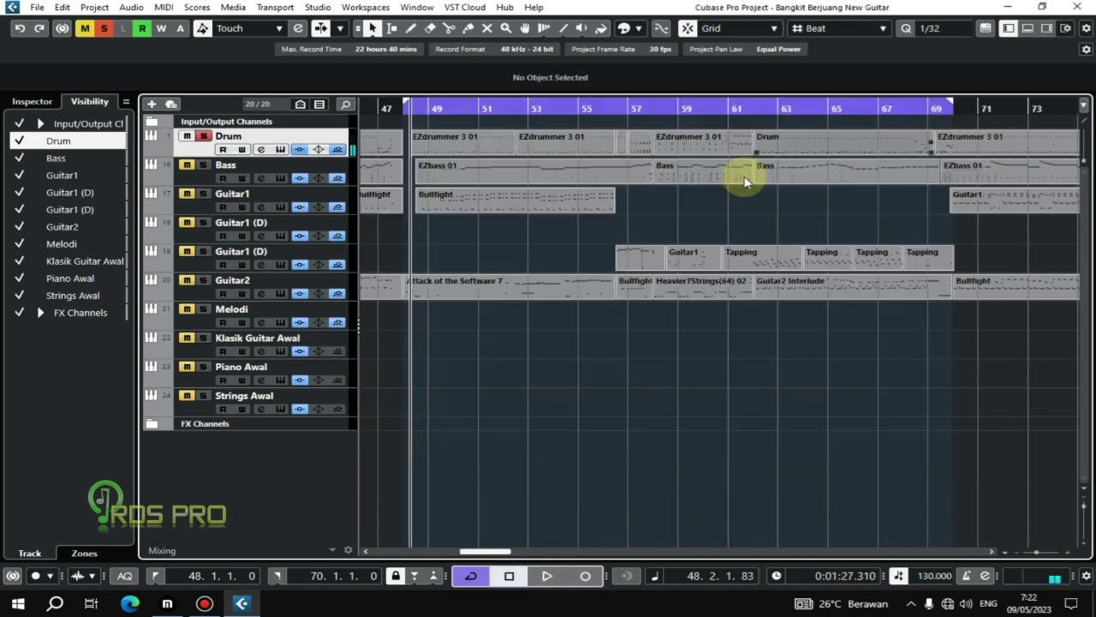
- Switch the solo from the Drum track to the Bass track and open the Bass track's EZbass instrument
{"action": "left_click", "coordinate": [203, 137]}
{"action": "left_click", "coordinate": [205, 177]}
{"action": "left_click", "coordinate": [204, 166]}
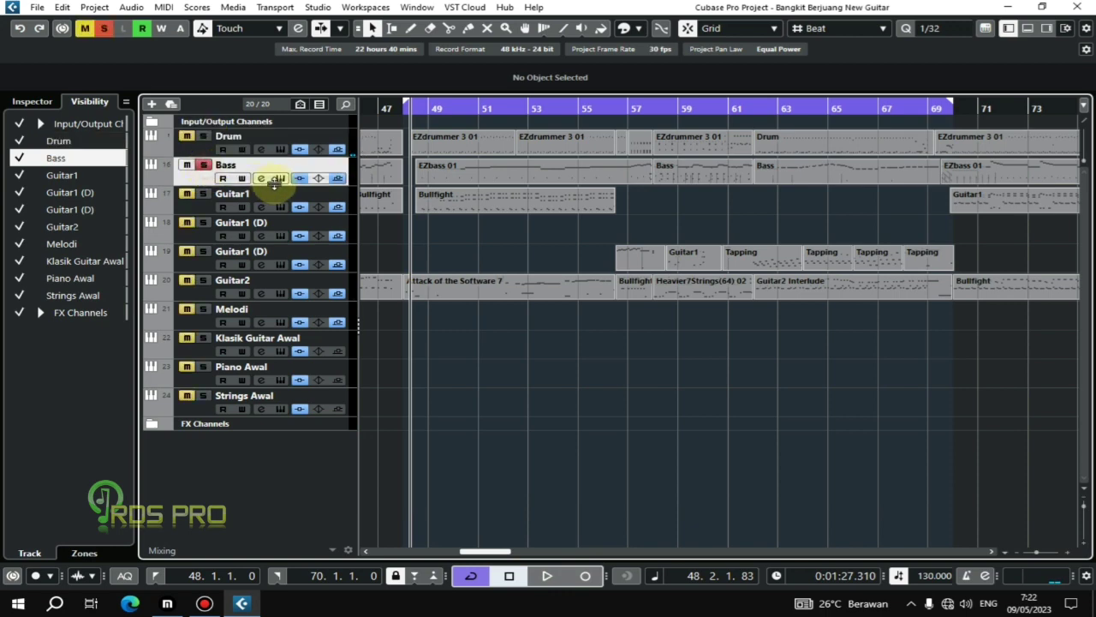
{"action": "left_click", "coordinate": [281, 178]}
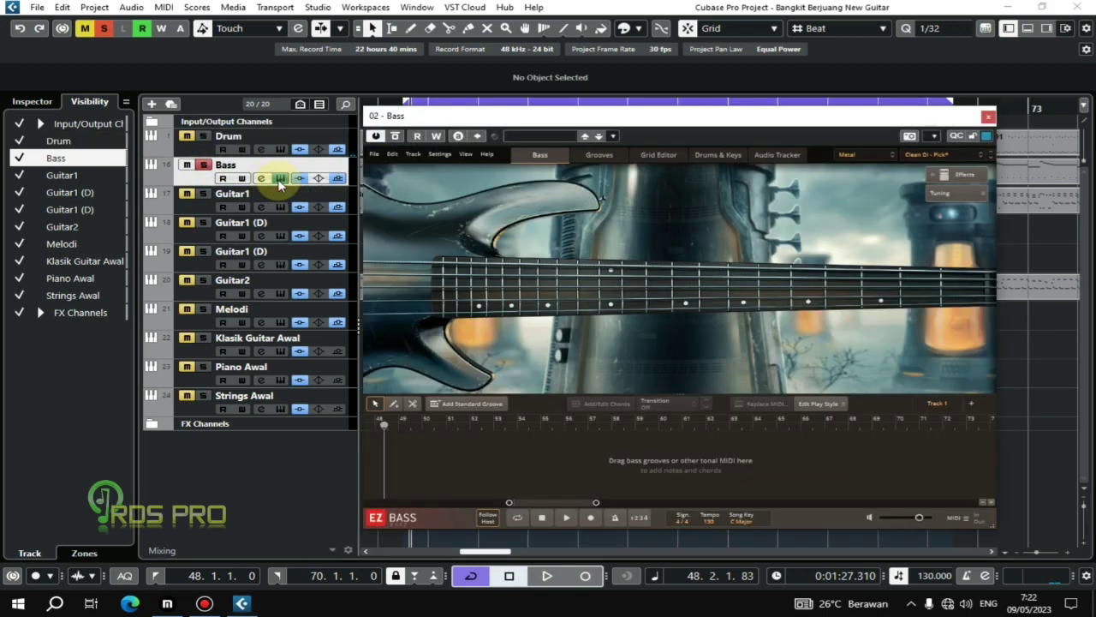
- Play the soloed bass part from the left locator at bar 48 through the cycle range and stop playback
{"action": "left_click", "coordinate": [155, 575]}
{"action": "left_click", "coordinate": [546, 576]}
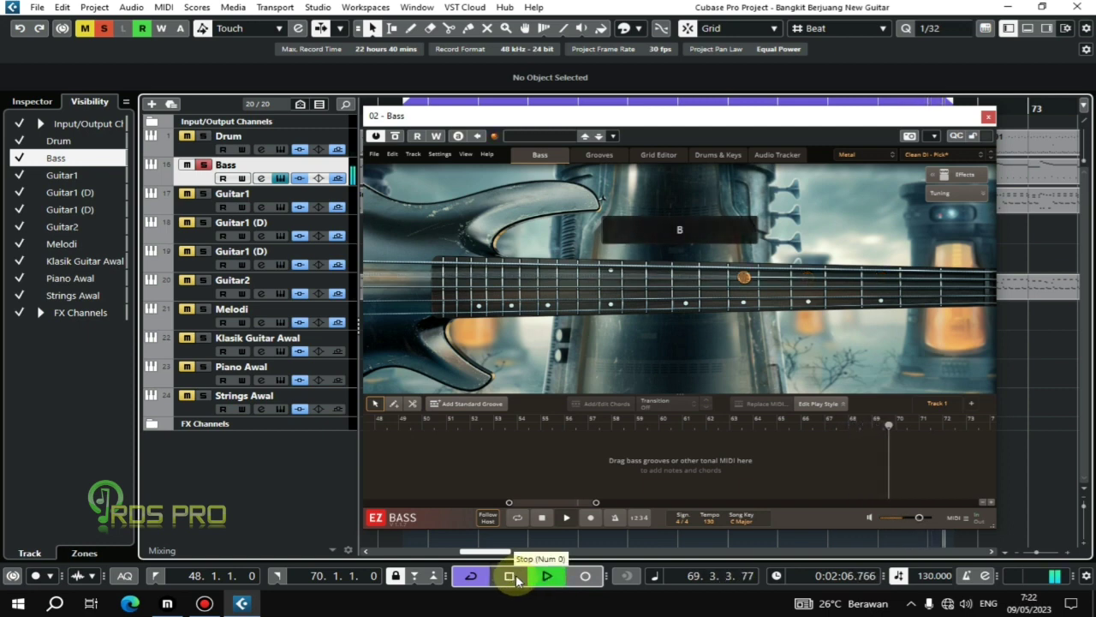
{"action": "left_click", "coordinate": [510, 577]}
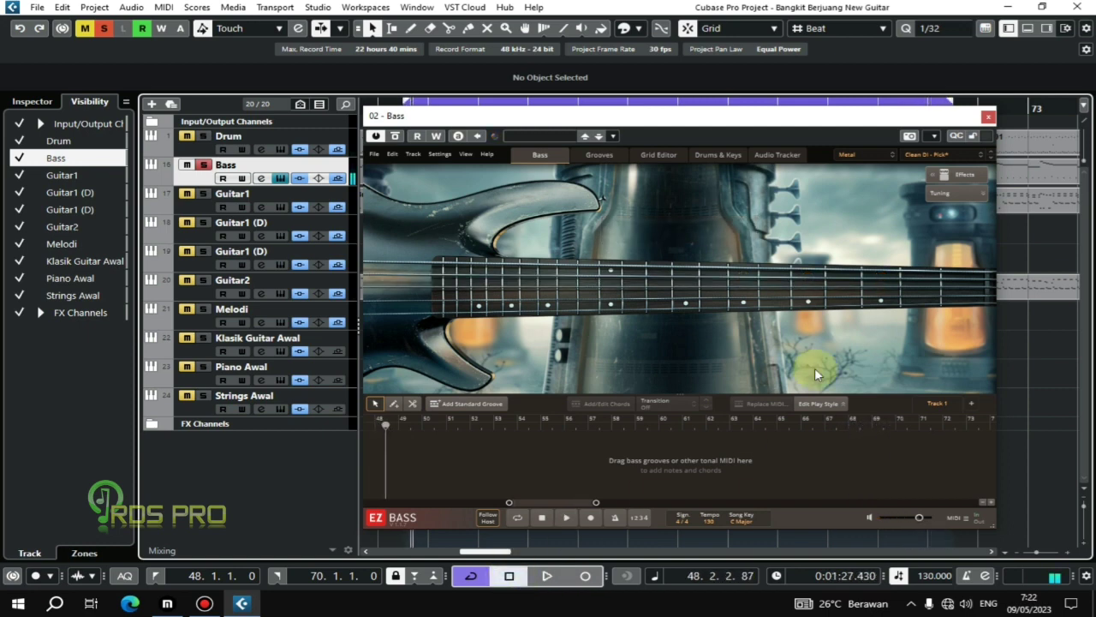
- Solo the Drum track together with Bass, open its EZdrummer instrument and arrange both instrument windows so the drum kit and bass neck show
{"action": "left_click_drag", "start_coordinate": [833, 126], "coordinate": [931, 21]}
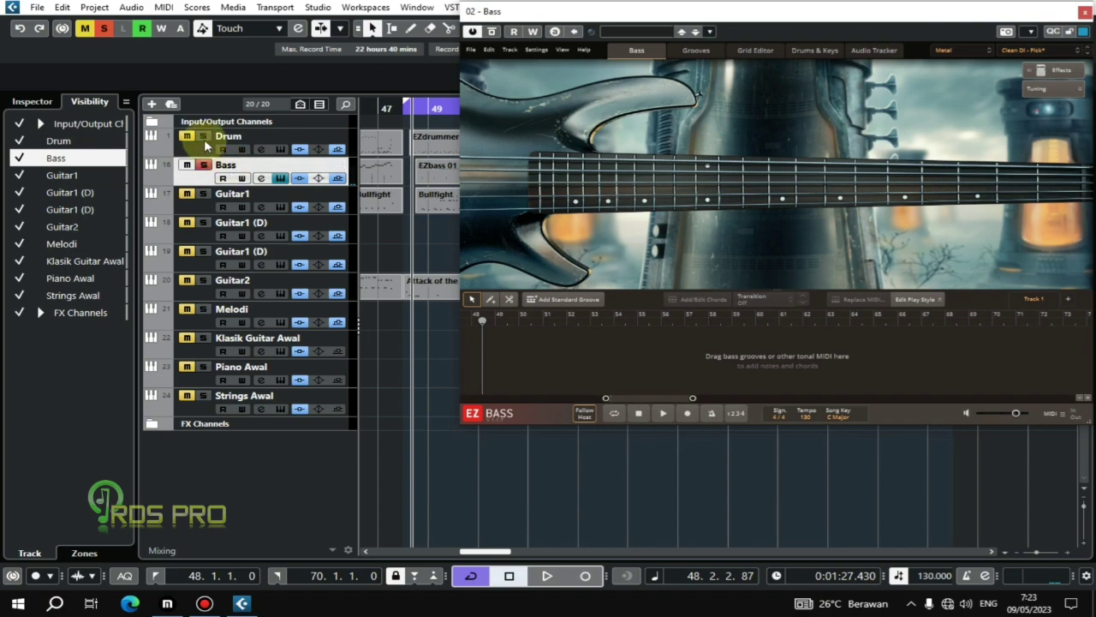
{"action": "left_click", "coordinate": [257, 142]}
{"action": "left_click", "coordinate": [276, 151]}
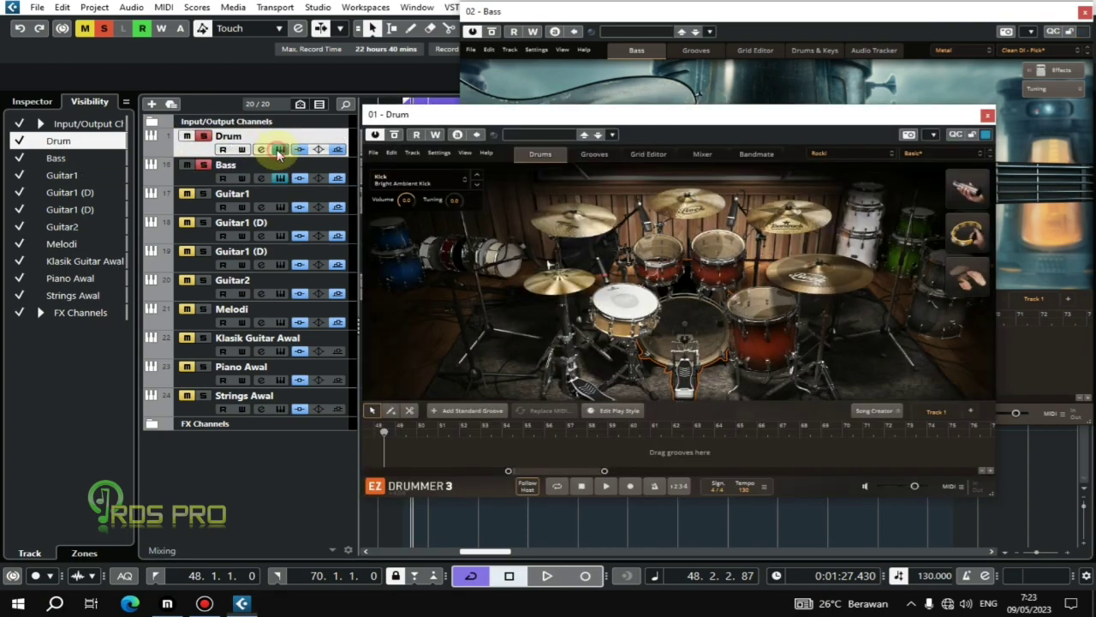
{"action": "left_click_drag", "start_coordinate": [608, 121], "coordinate": [263, 179]}
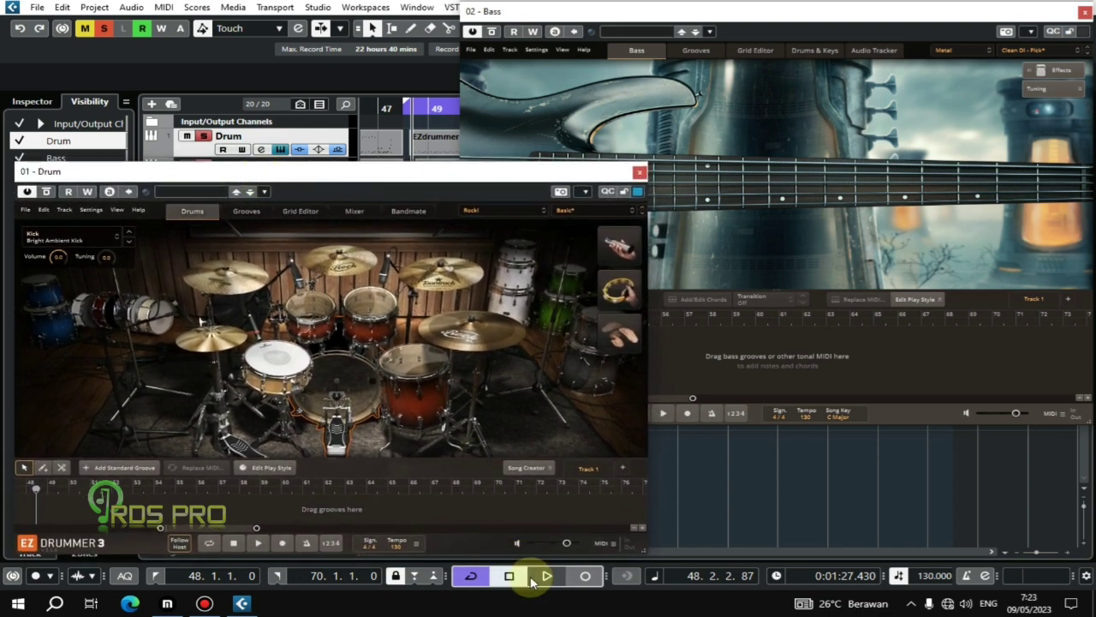
- Play the soloed drum and bass parts together from the left locator at bar 48 and stop playback
{"action": "left_click", "coordinate": [155, 576]}
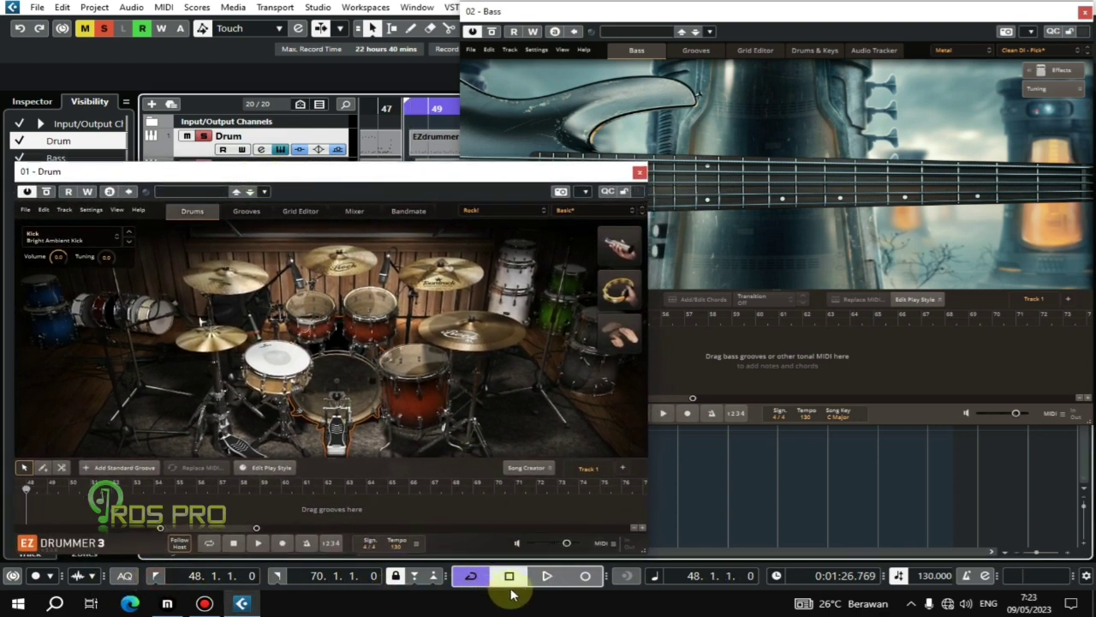
{"action": "left_click", "coordinate": [547, 578]}
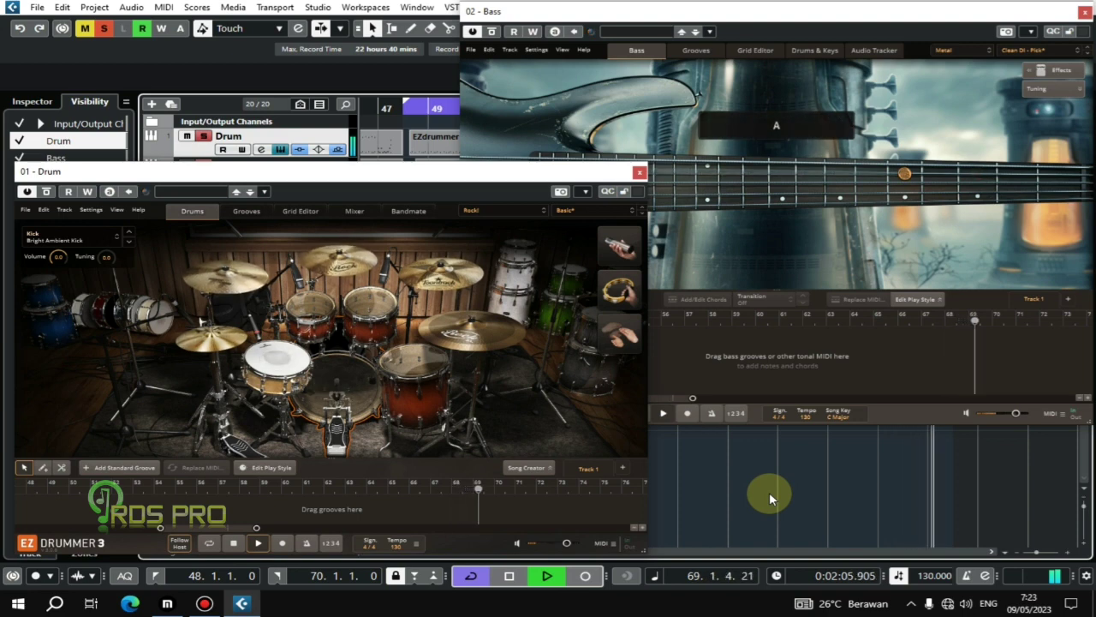
{"action": "left_click", "coordinate": [511, 577]}
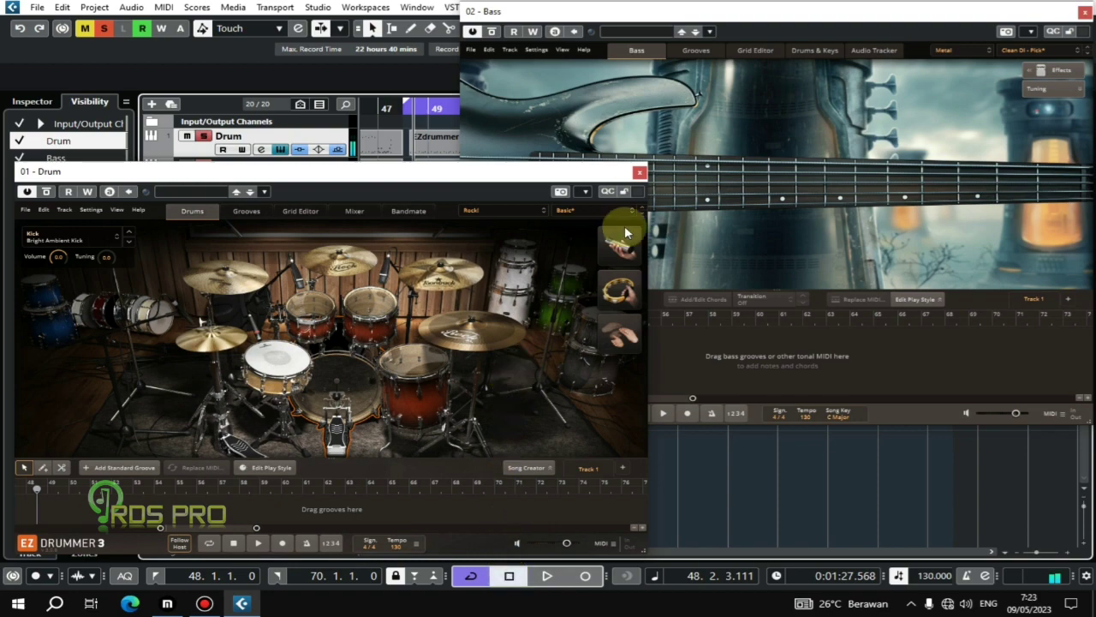
- Close the Drum and Bass instrument windows and deactivate all solo states in the project
{"action": "left_click", "coordinate": [639, 172]}
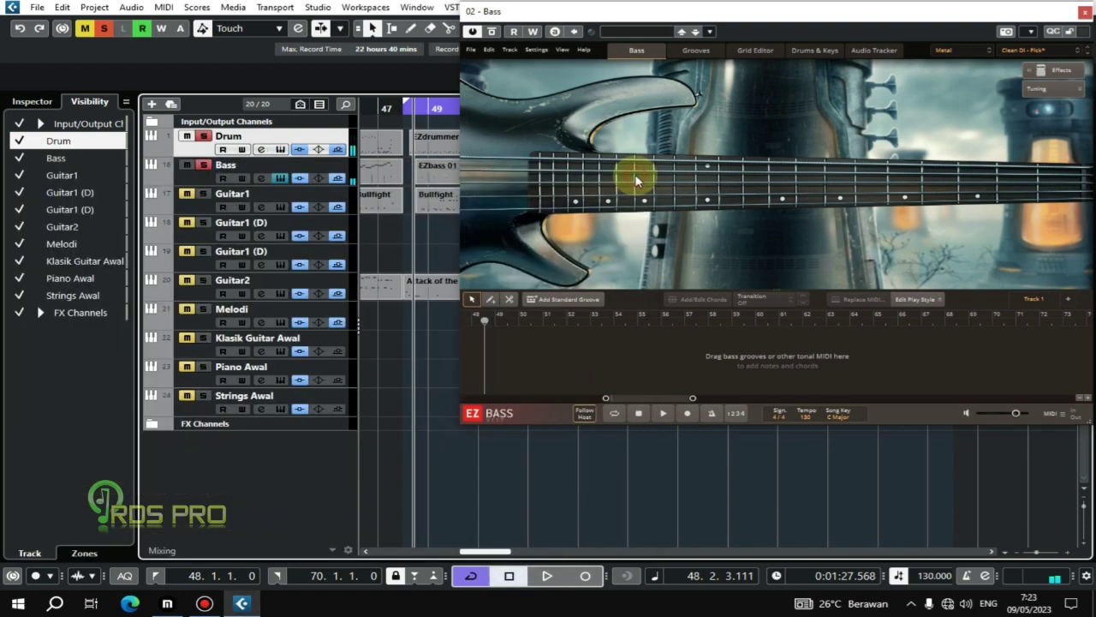
{"action": "left_click", "coordinate": [1084, 15]}
{"action": "left_click", "coordinate": [103, 29]}
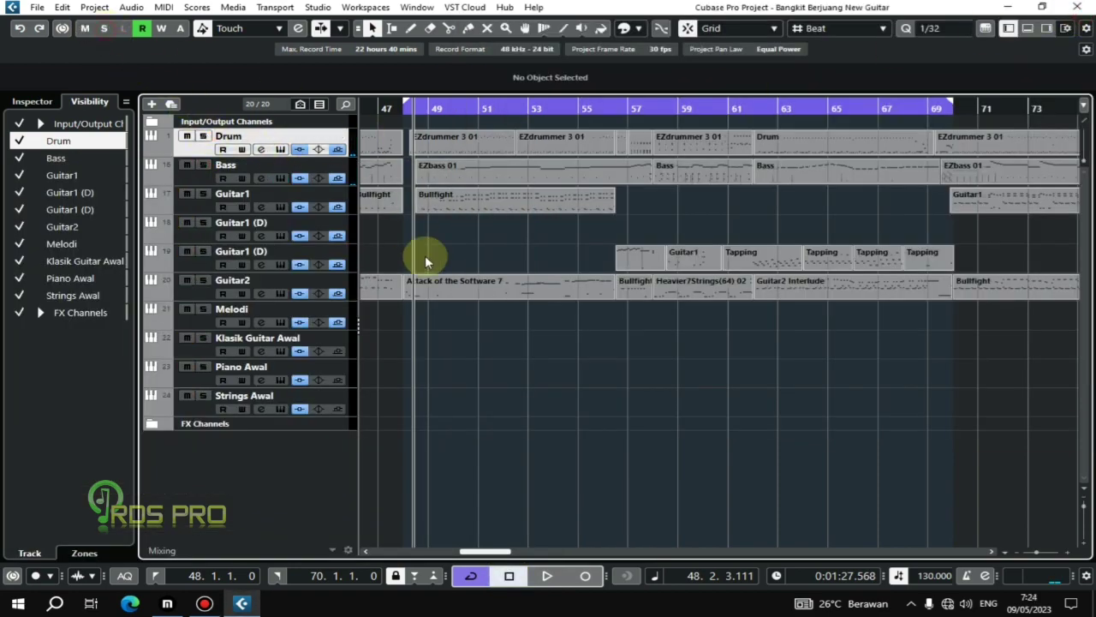
- Return the cursor to the left locator at bar 48 and open the instruments of the second Guitar1 (D) track and the Guitar2 track
{"action": "left_click", "coordinate": [154, 576]}
{"action": "left_click", "coordinate": [195, 298]}
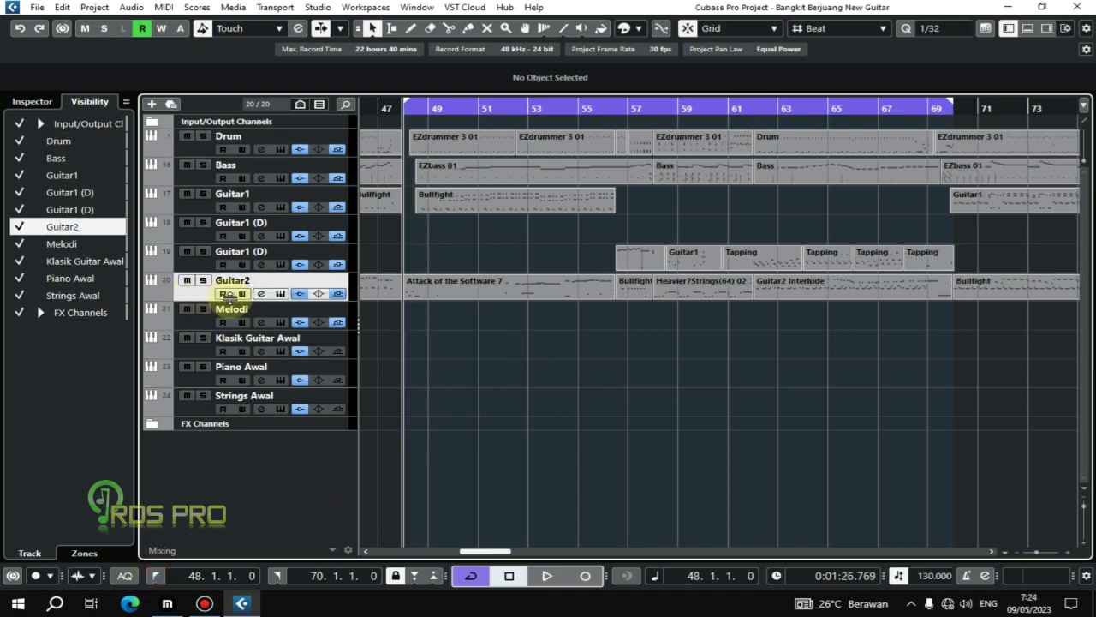
{"action": "left_click", "coordinate": [206, 264]}
{"action": "left_click", "coordinate": [262, 266]}
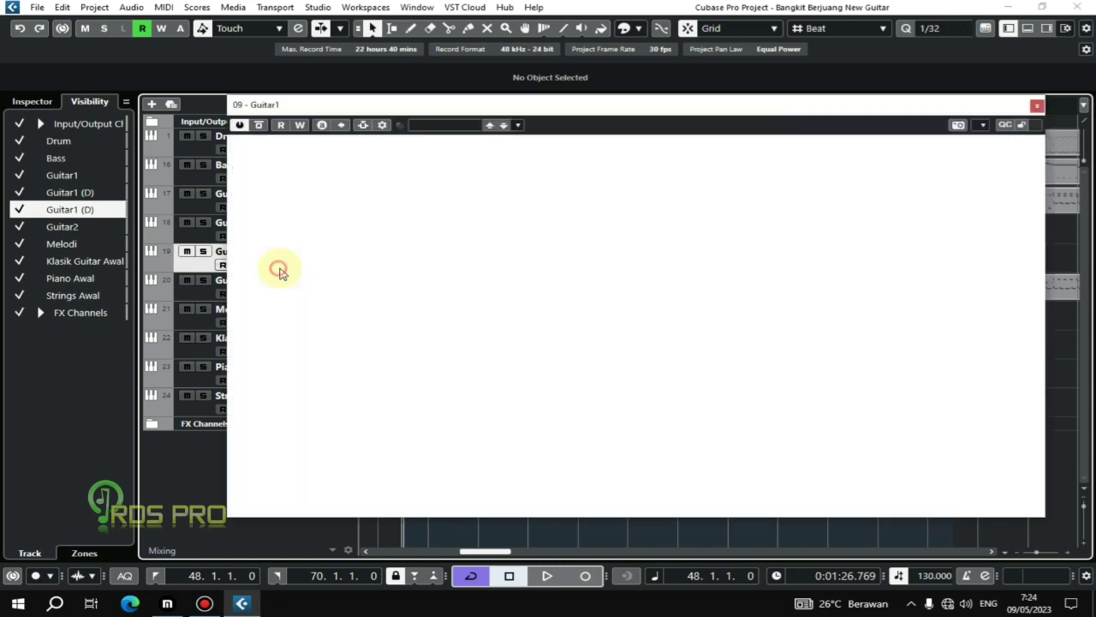
{"action": "left_click", "coordinate": [199, 291]}
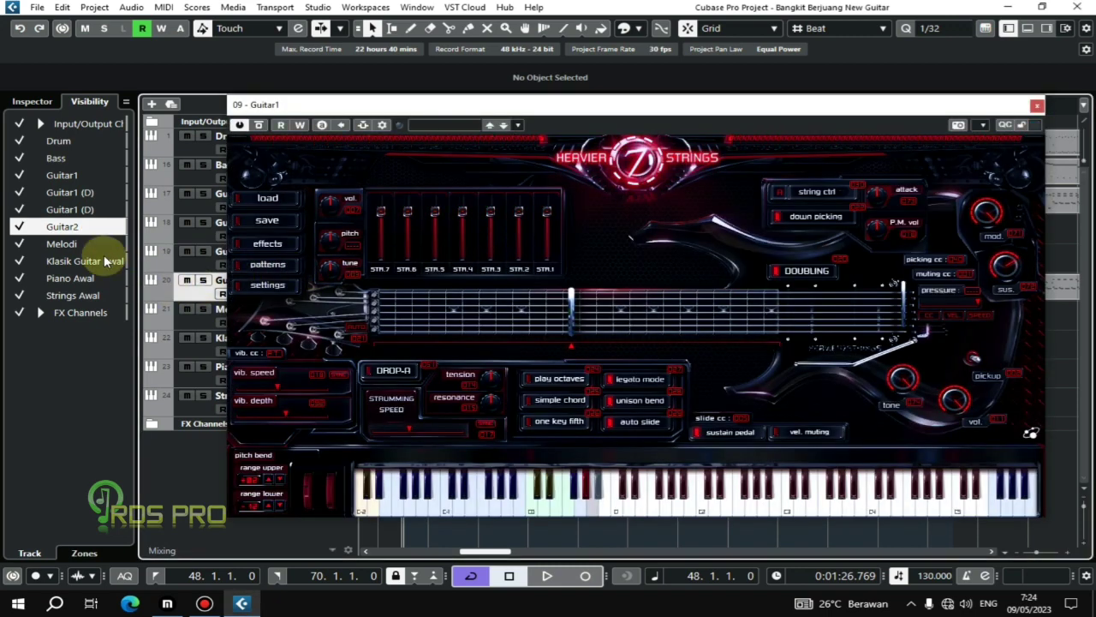
{"action": "left_click_drag", "start_coordinate": [402, 104], "coordinate": [540, 109]}
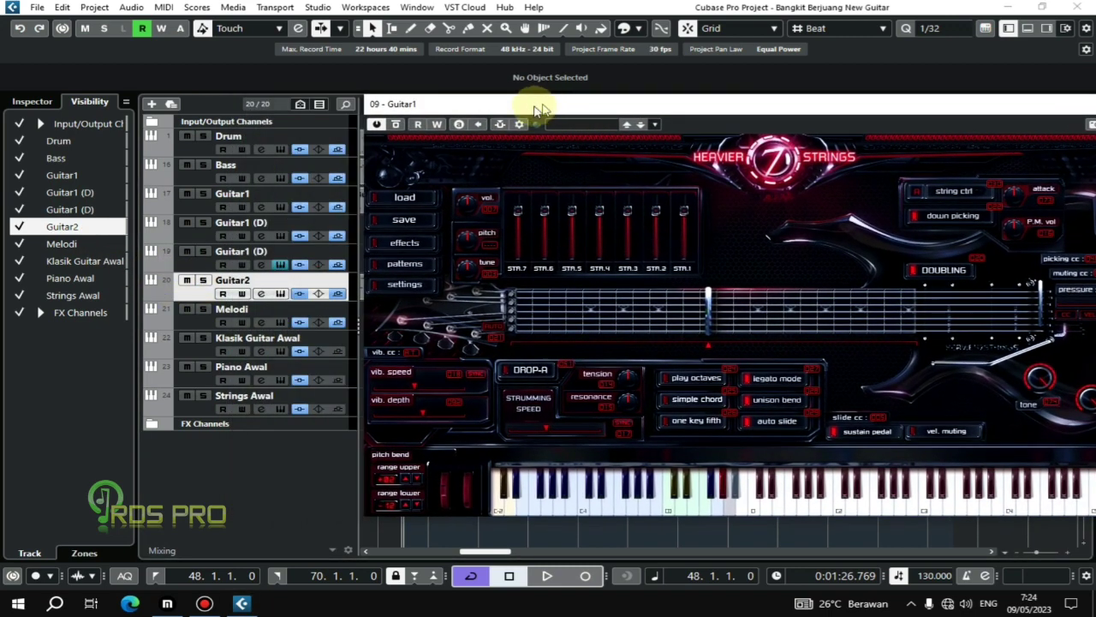
{"action": "left_click", "coordinate": [278, 294]}
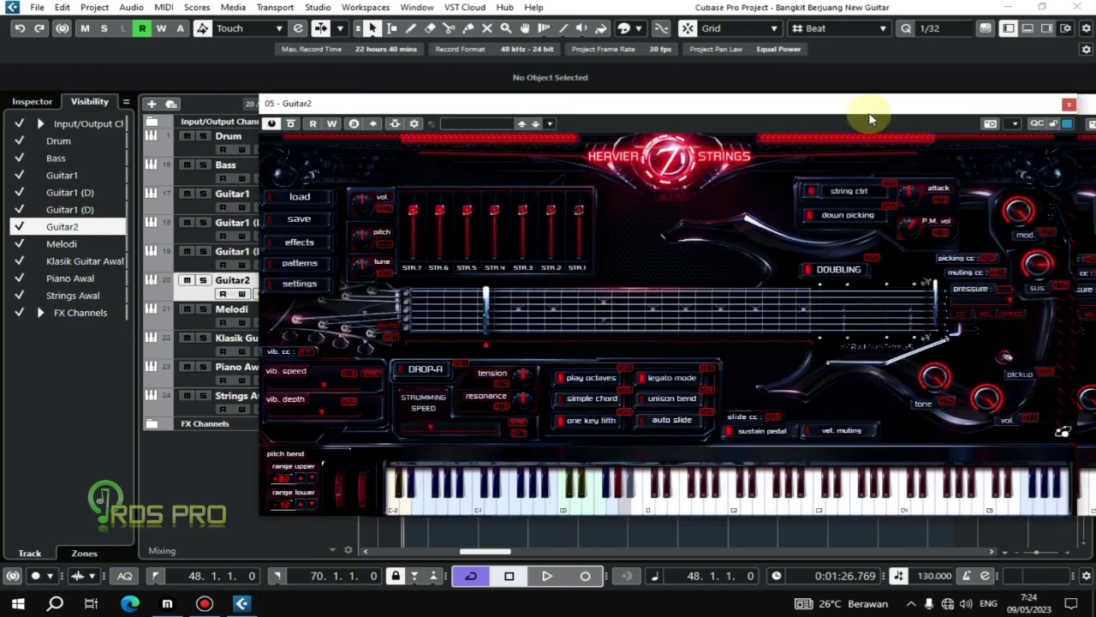
- Rearrange the two Heavier7Strings windows so that Guitar2 overlaps in front of Guitar1
{"action": "left_click_drag", "start_coordinate": [868, 111], "coordinate": [699, 109]}
{"action": "left_click", "coordinate": [998, 103]}
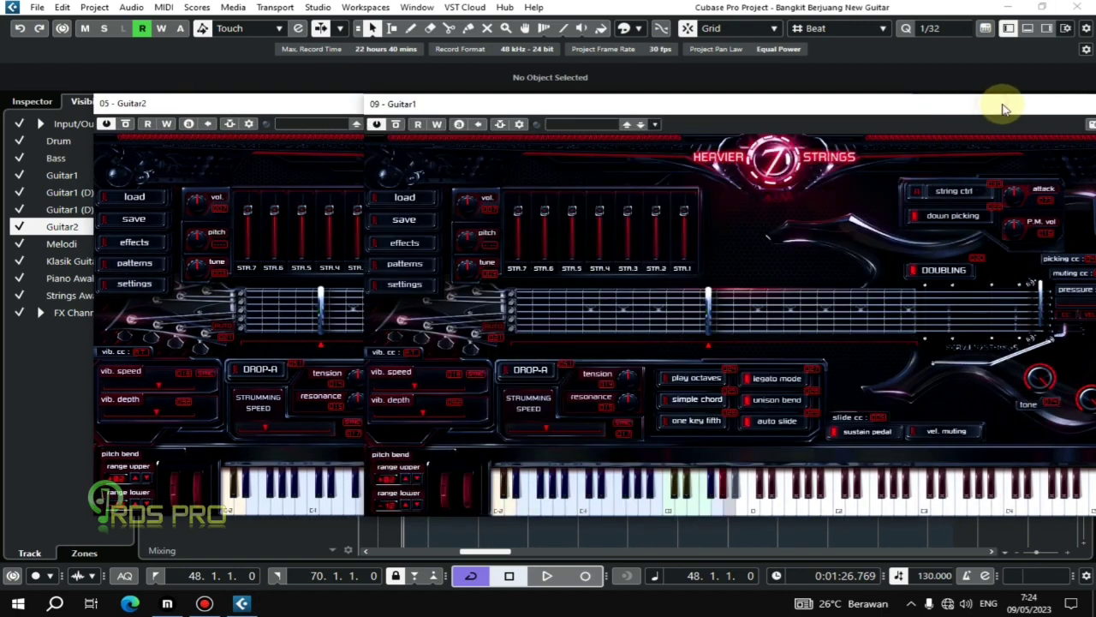
{"action": "left_click_drag", "start_coordinate": [998, 103], "coordinate": [942, 104]}
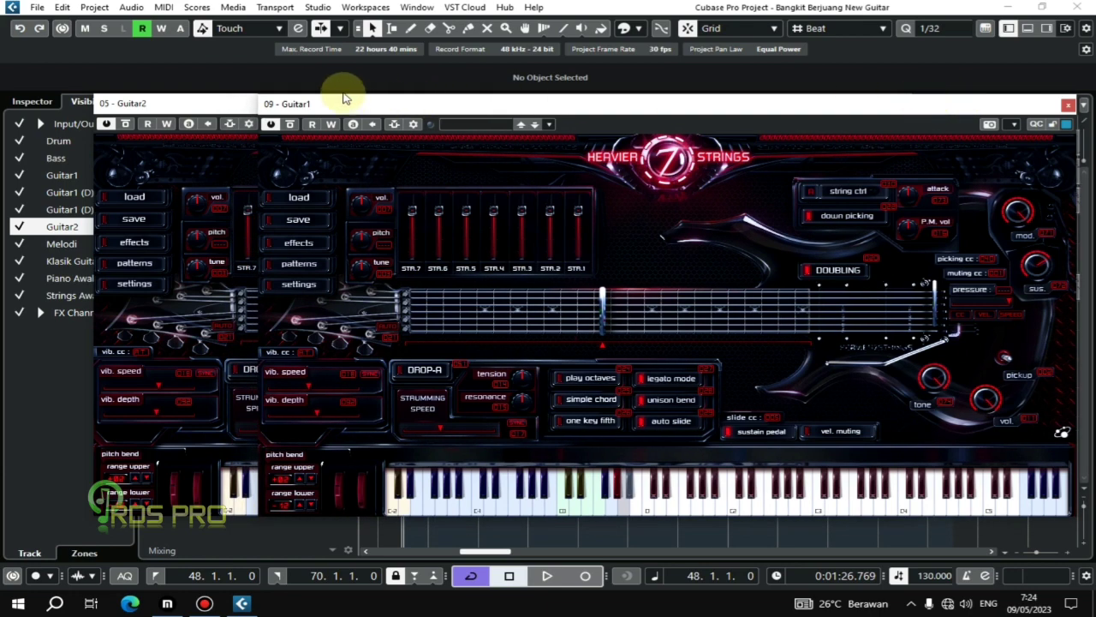
{"action": "left_click_drag", "start_coordinate": [214, 114], "coordinate": [353, 122]}
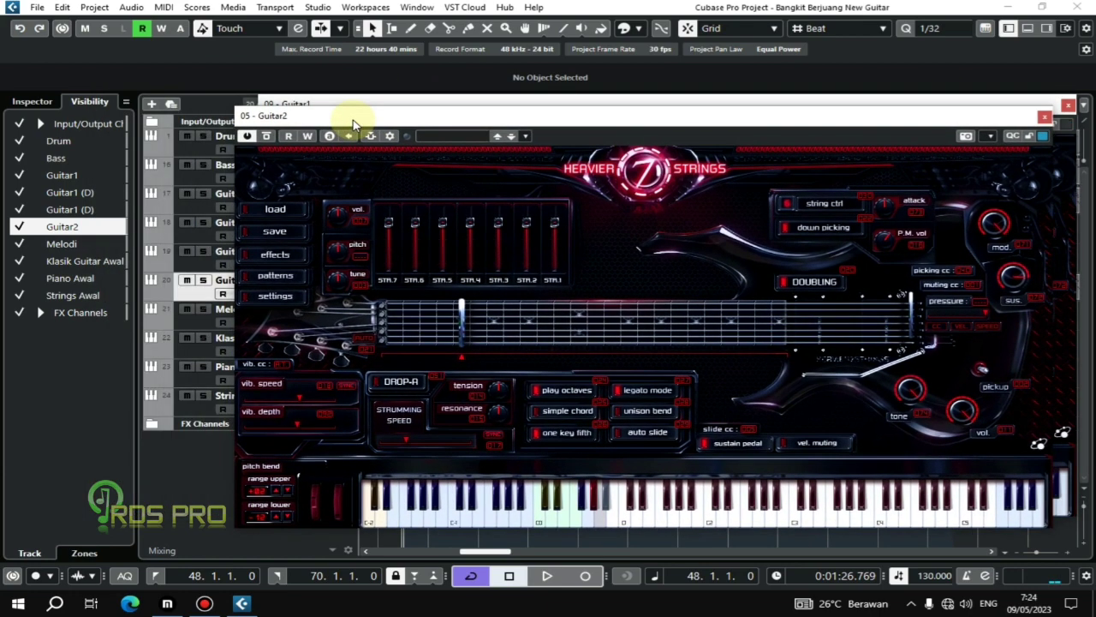
- Play all tracks together from bar 48, switch from the Guitar2 window to the Guitar1 window by closing Guitar2, and stop playback
{"action": "left_click", "coordinate": [546, 576]}
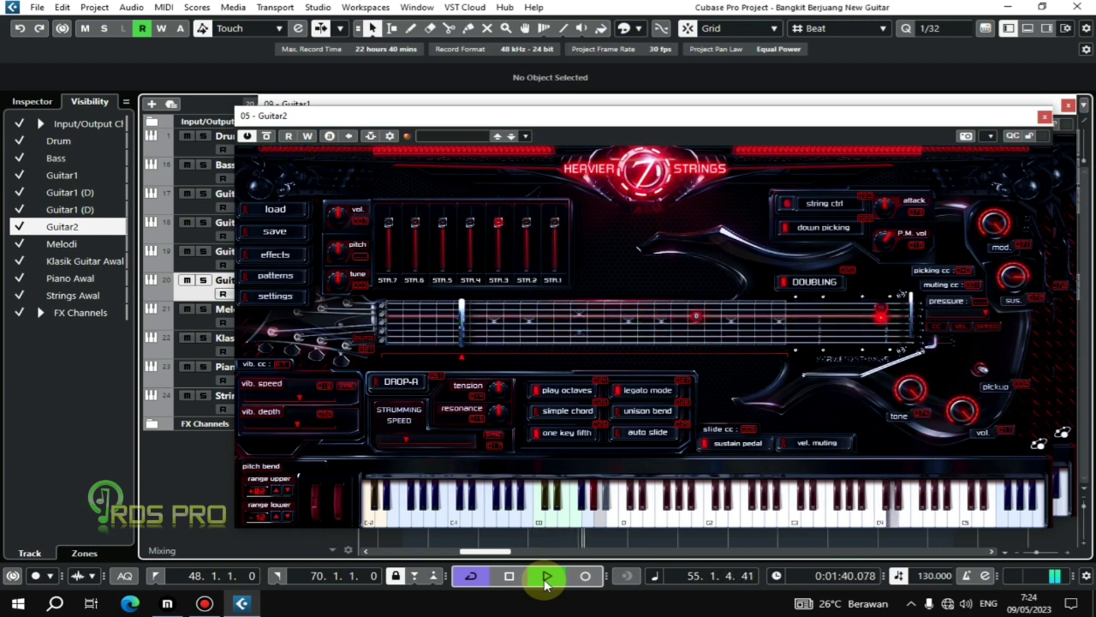
{"action": "left_click", "coordinate": [1044, 118]}
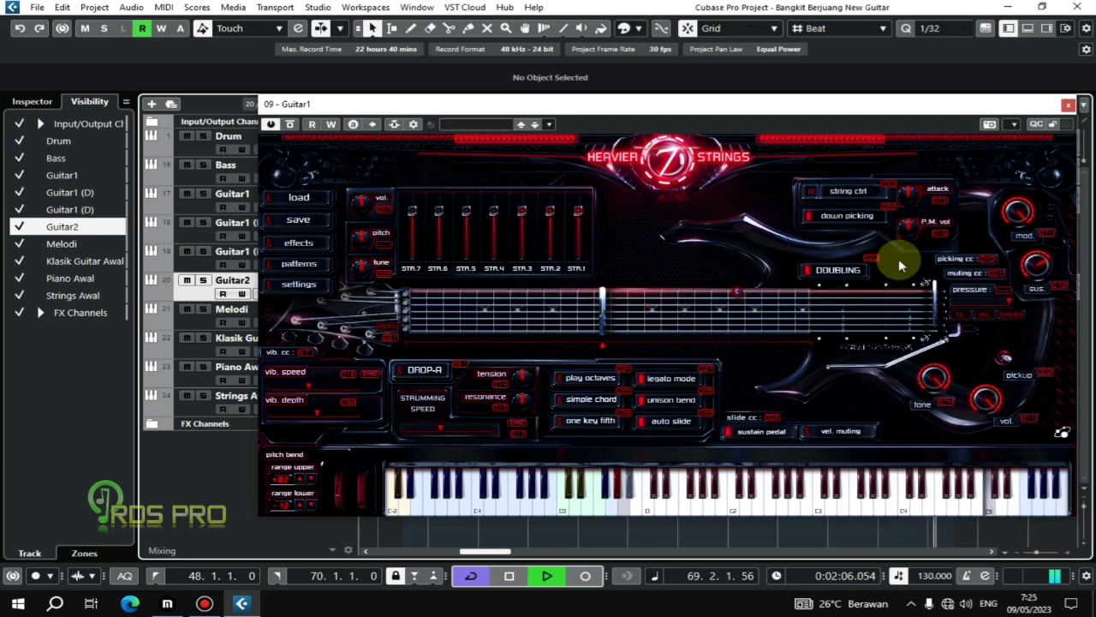
{"action": "left_click", "coordinate": [510, 578]}
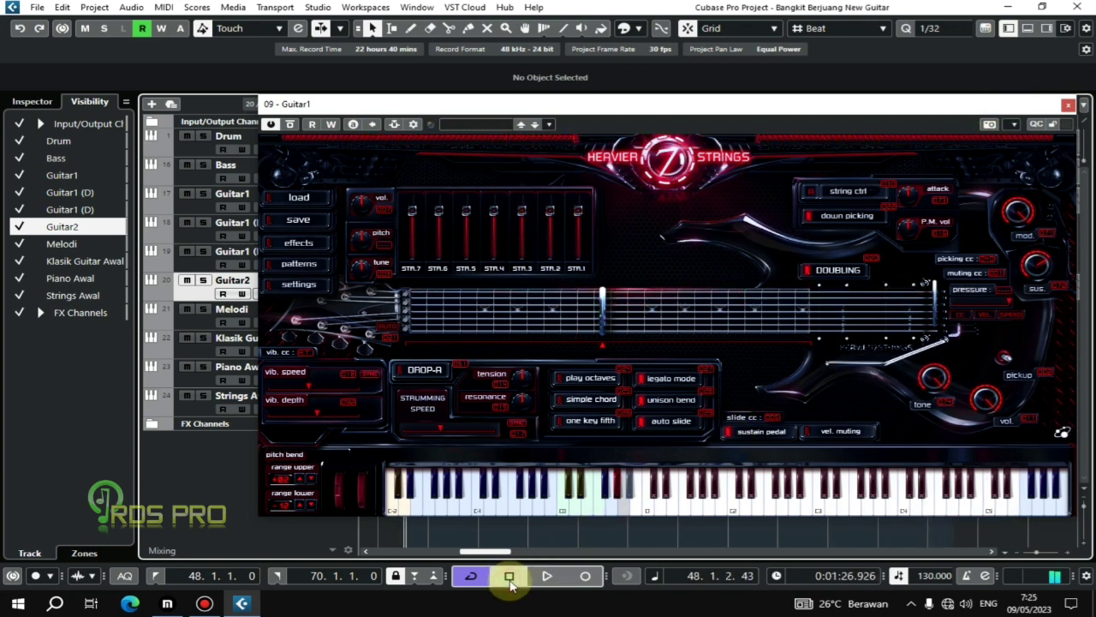